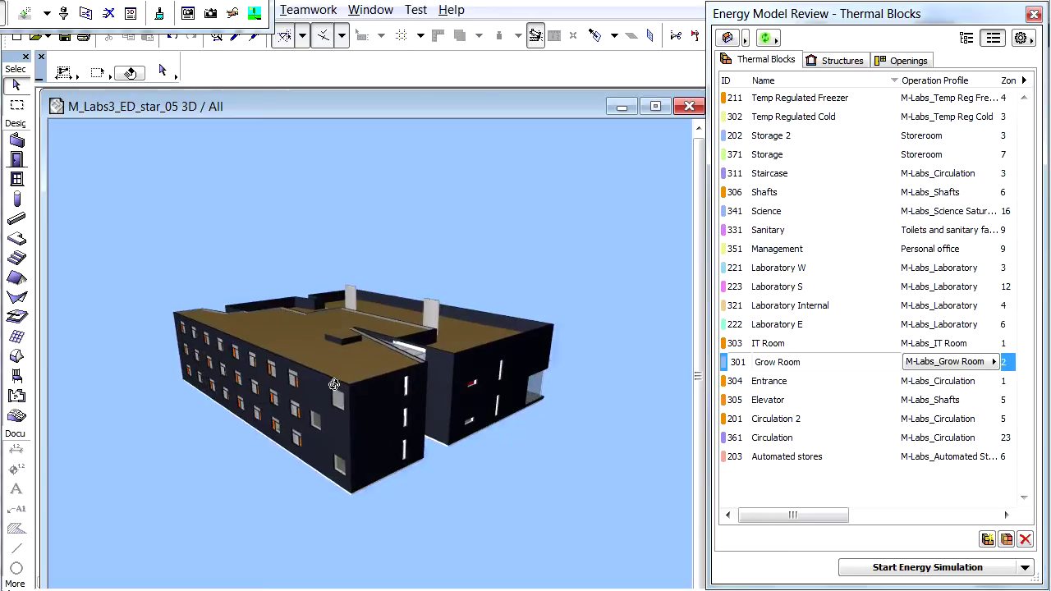
Orbit the building slightly, widen the Energy Model Review palette, and switch to the Openings list.
scroll(340, 395, up, 5)
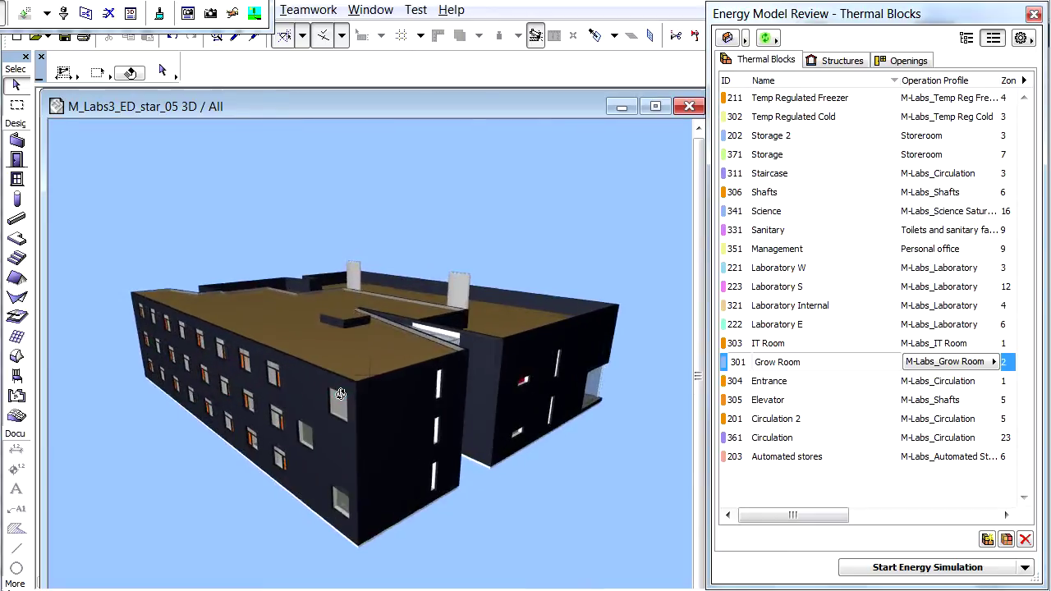
shift+middle_drag(339, 421, 336, 417)
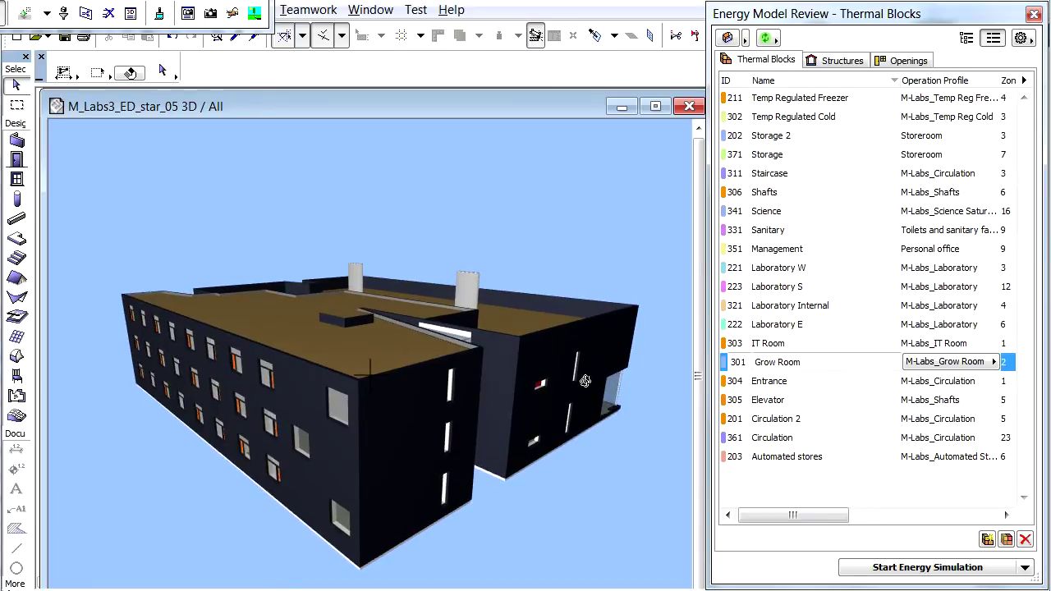
drag(710, 331, 514, 325)
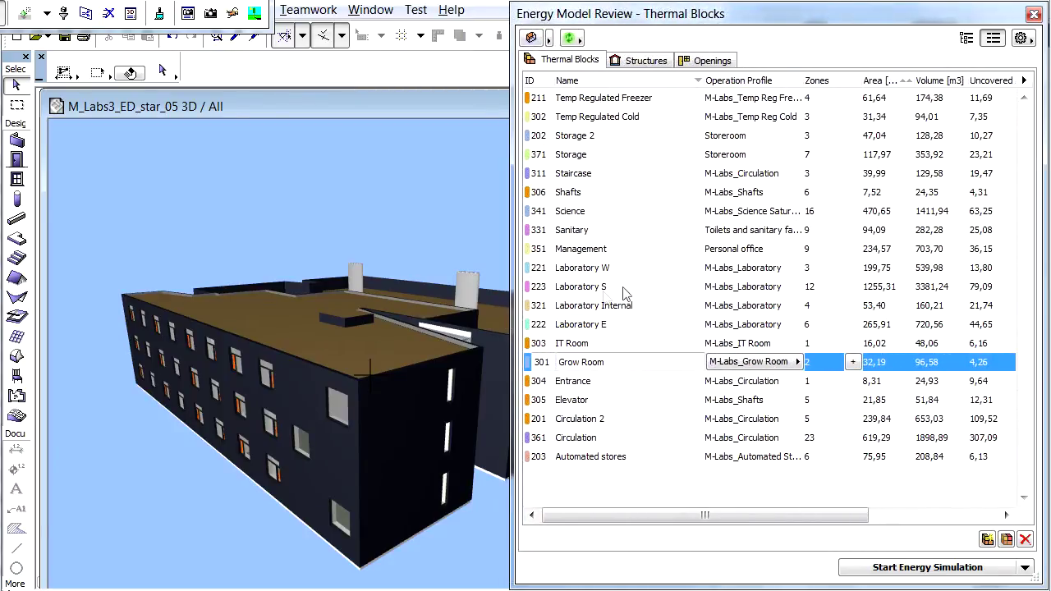
click(712, 61)
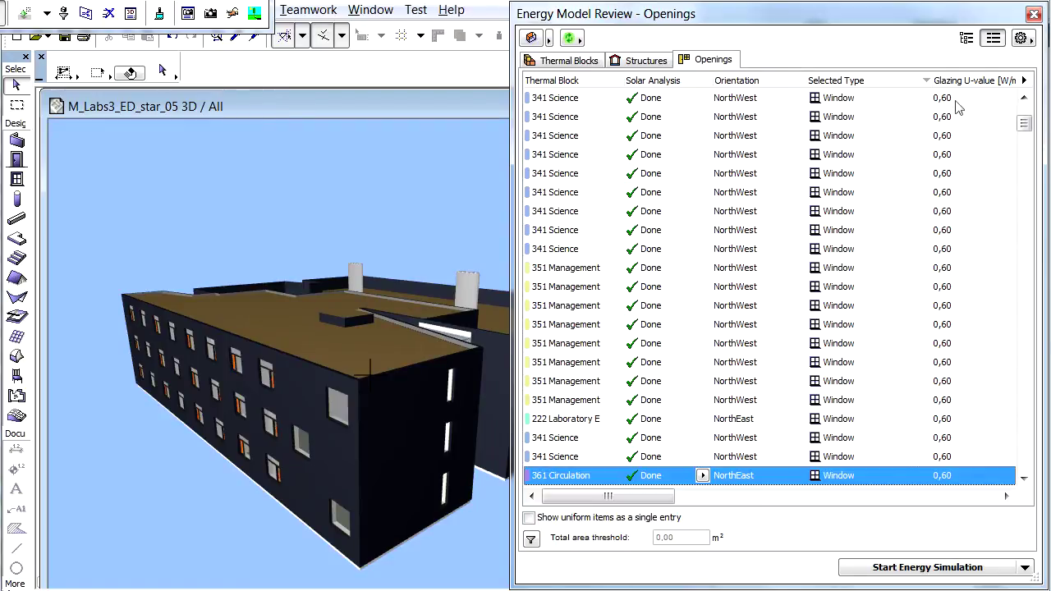
Scroll the Openings list down and right, then bring up the column visibility menu.
drag(1026, 121, 756, 82)
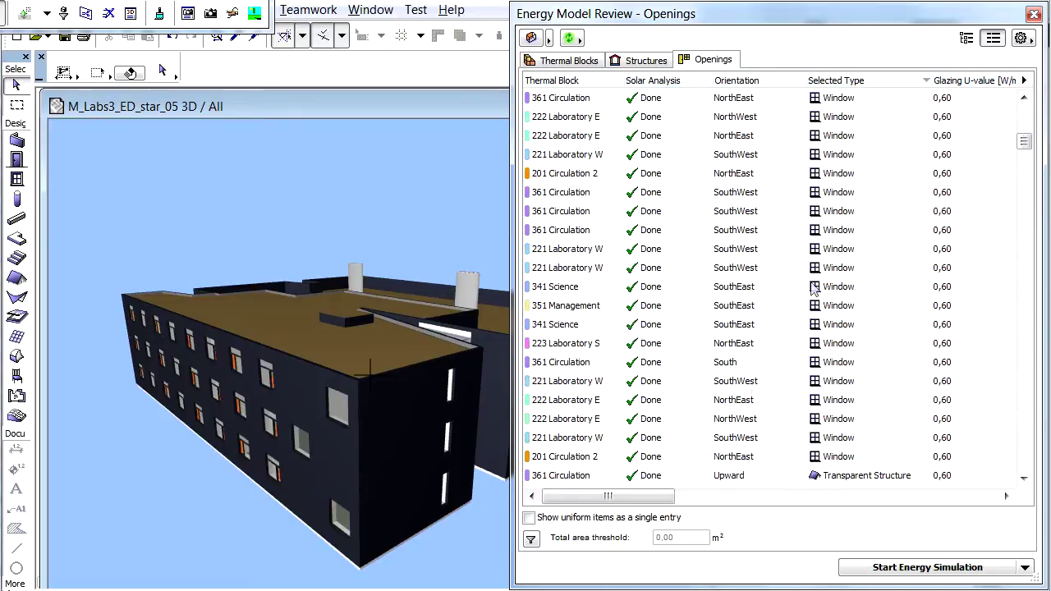
mouse_move(664, 497)
mouse_down()
mouse_move(730, 521)
mouse_move(755, 498)
mouse_move(791, 531)
mouse_move(824, 540)
mouse_move(1002, 560)
mouse_up()
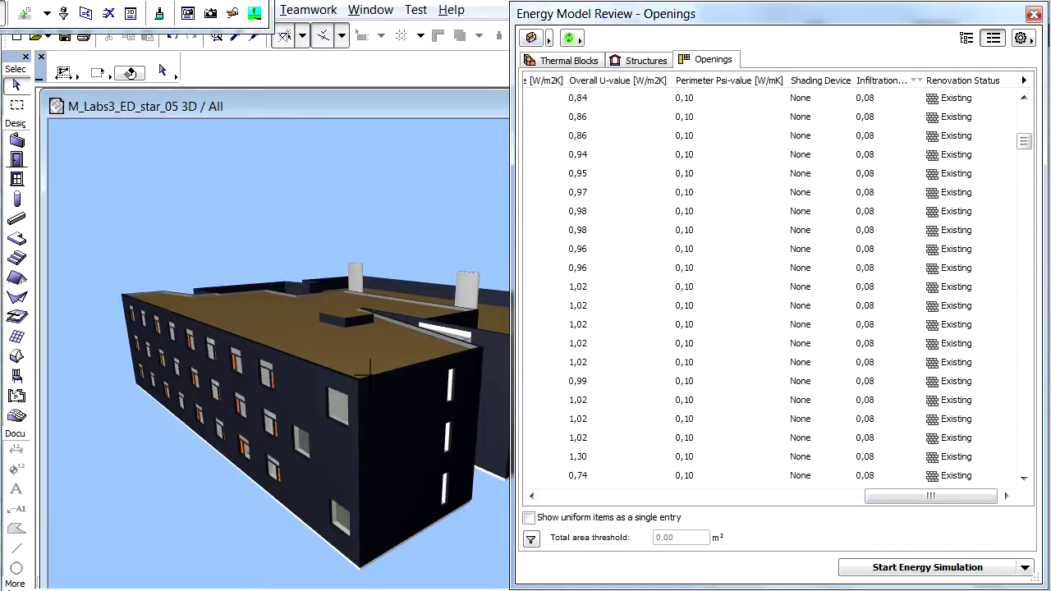
click(1025, 80)
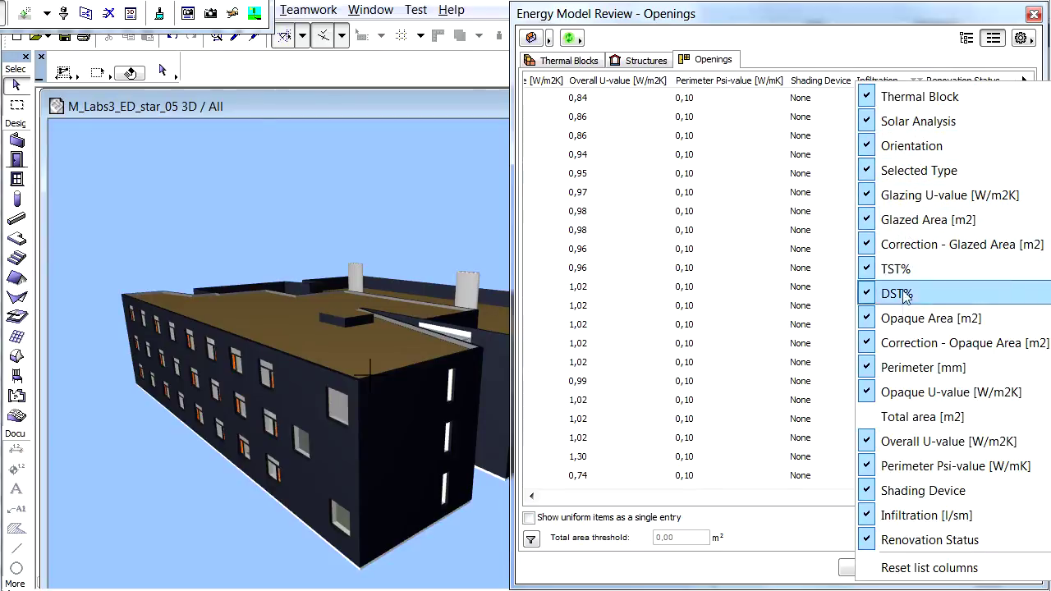
Close the column menu, sort by Perimeter Psi-value, and move it ahead of Overall U-value.
click(913, 419)
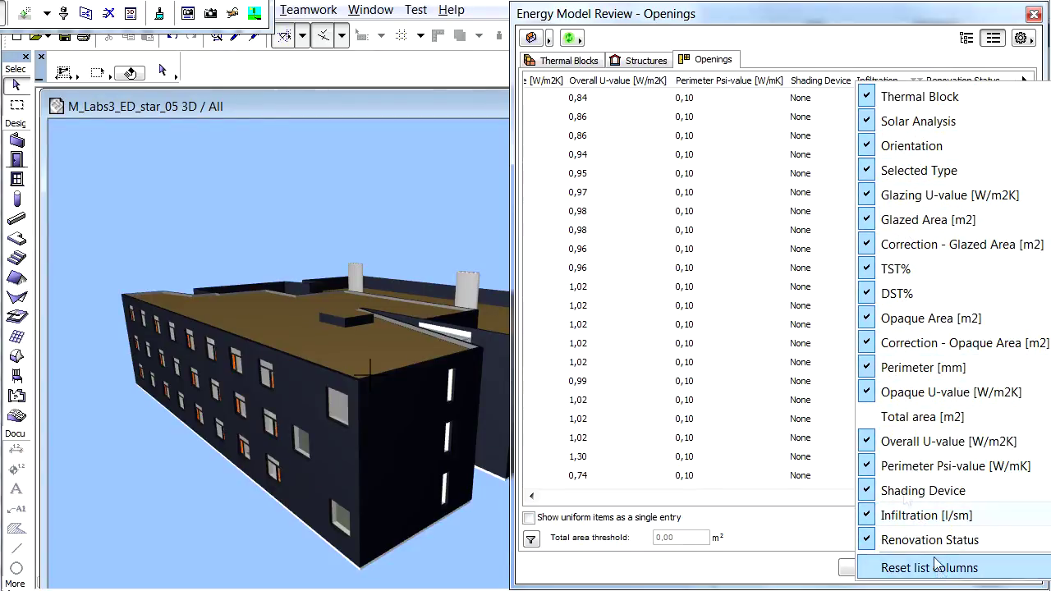
click(739, 114)
click(739, 82)
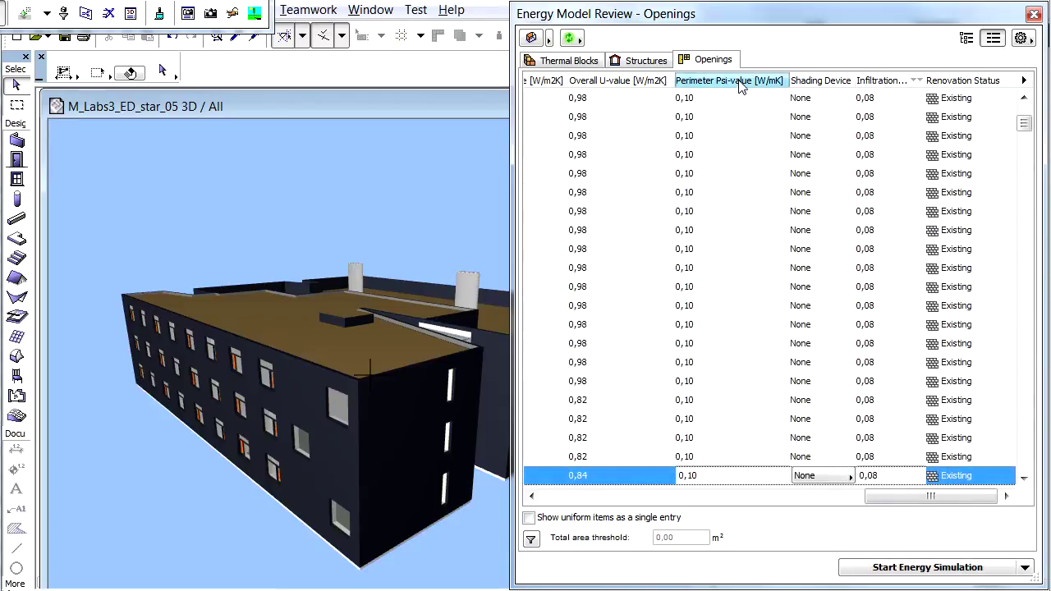
drag(581, 82, 636, 83)
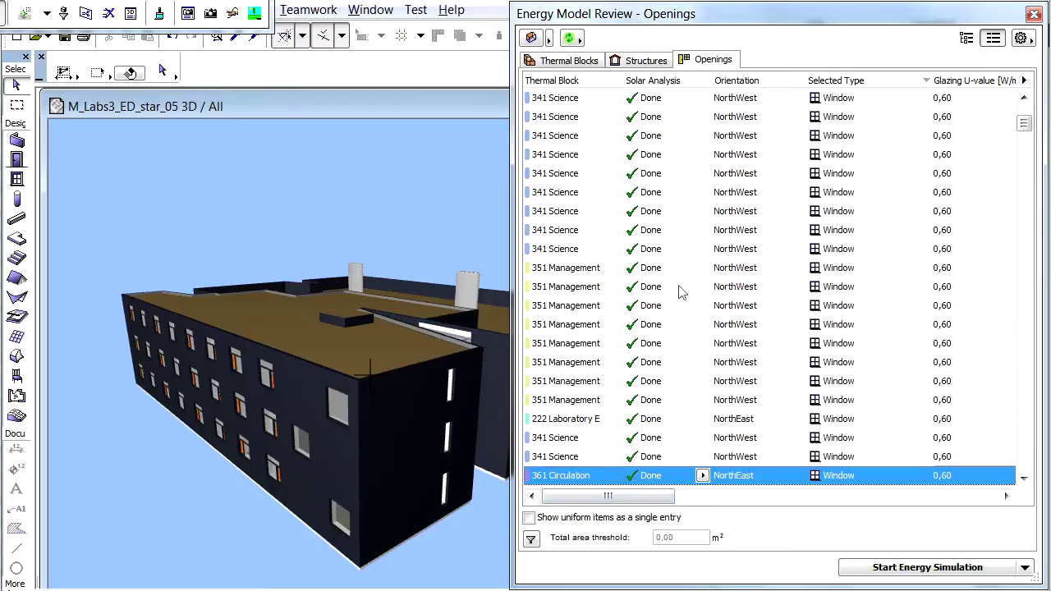
Show the selected opening in the 3D wireframe, orbit the view, and narrow the palette.
click(531, 39)
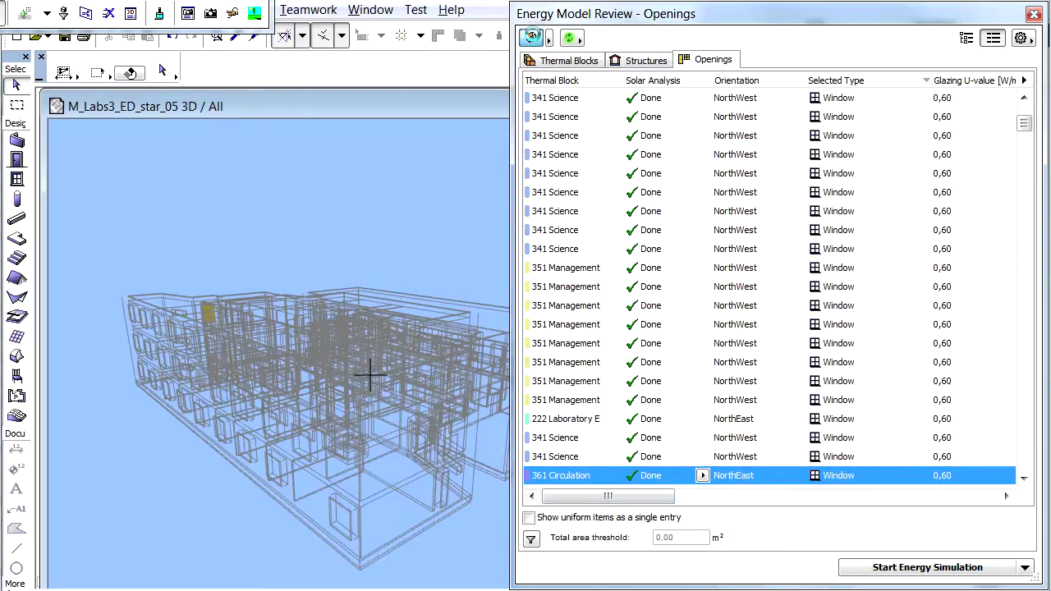
shift+middle_drag(425, 239, 353, 238)
drag(511, 253, 561, 253)
Highlight several 351 Management and 341 Science windows in turn, then switch to tree view.
click(749, 325)
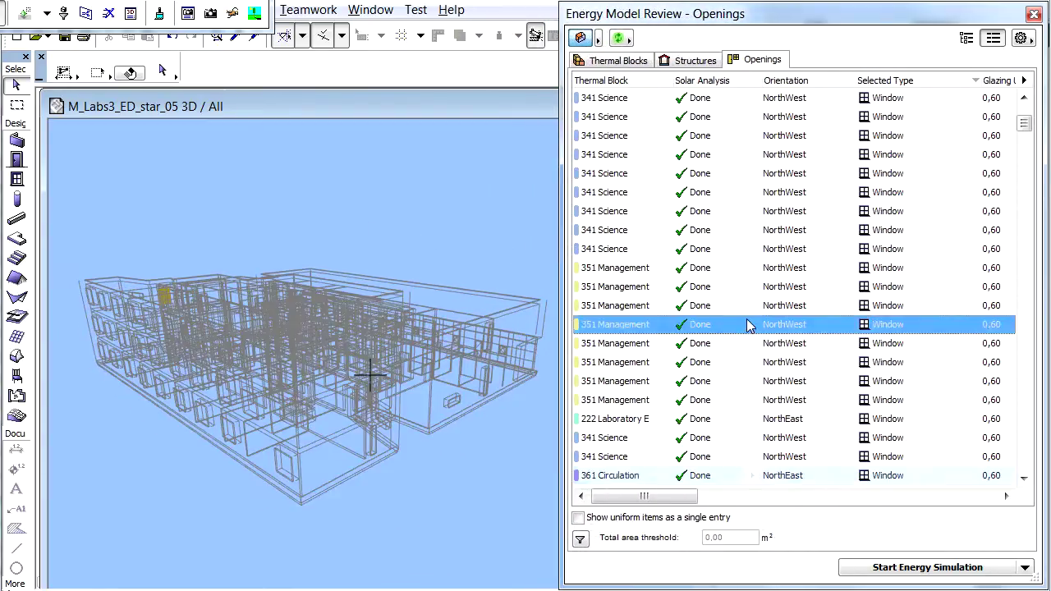
click(735, 249)
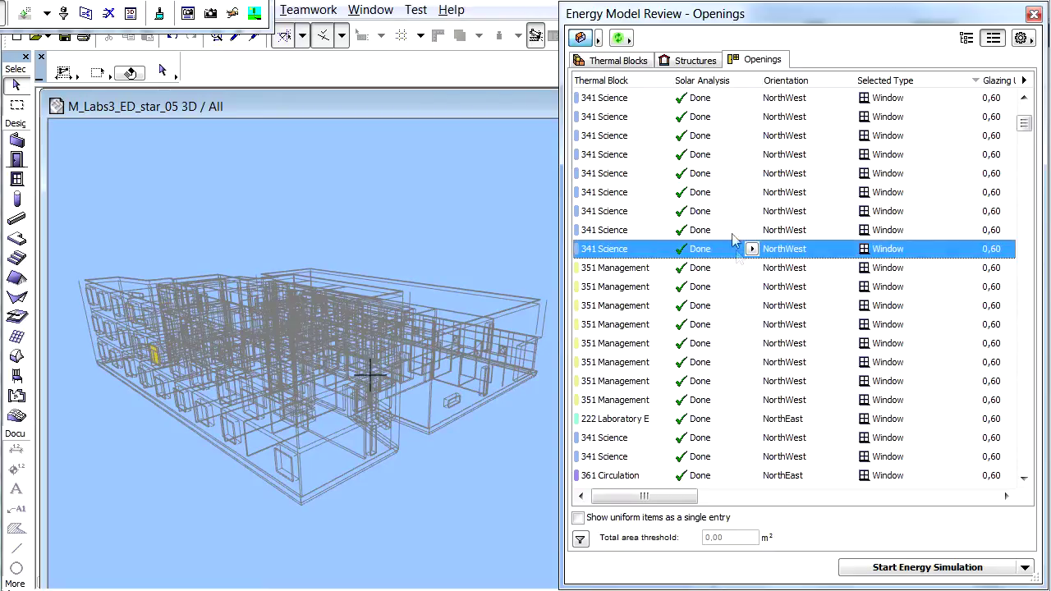
click(730, 194)
click(723, 136)
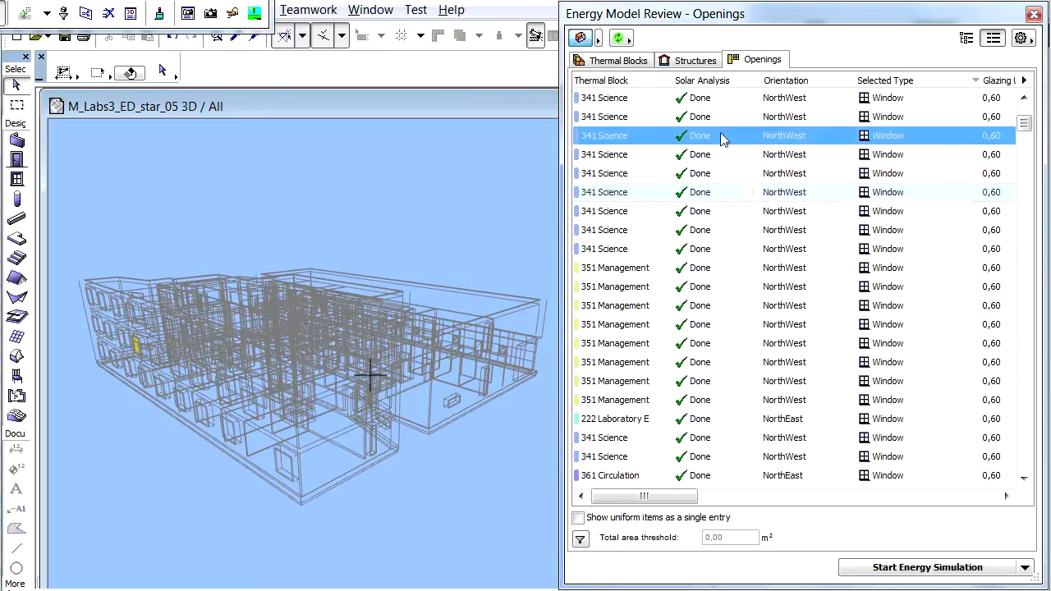
click(727, 100)
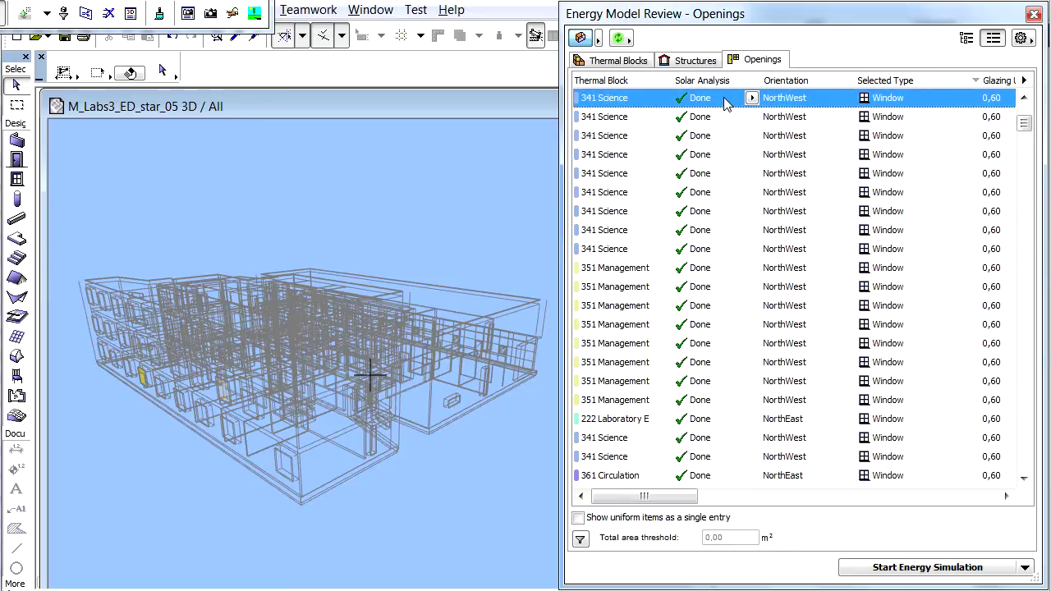
click(735, 286)
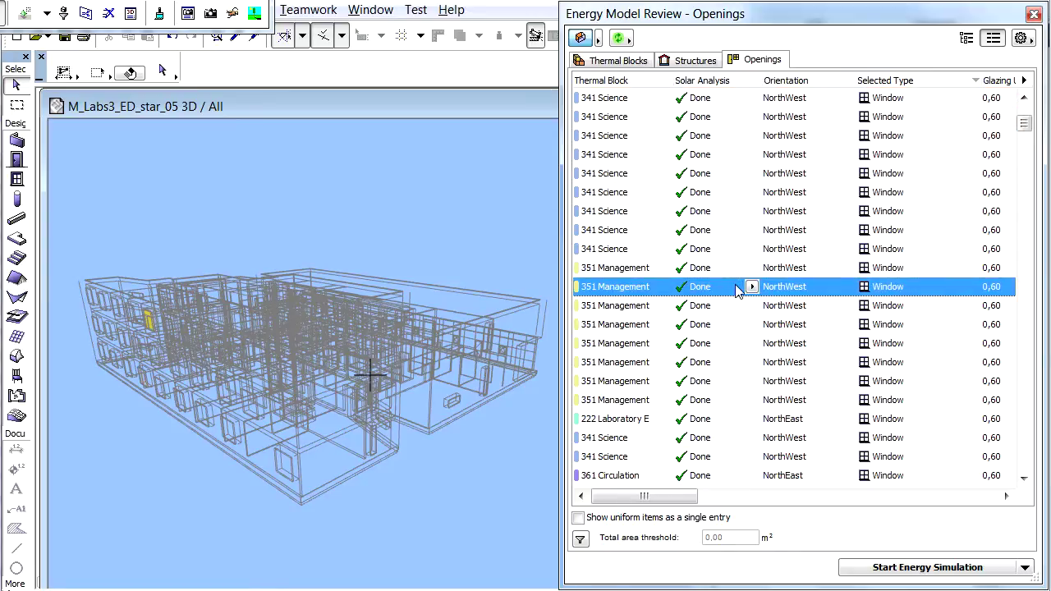
click(968, 40)
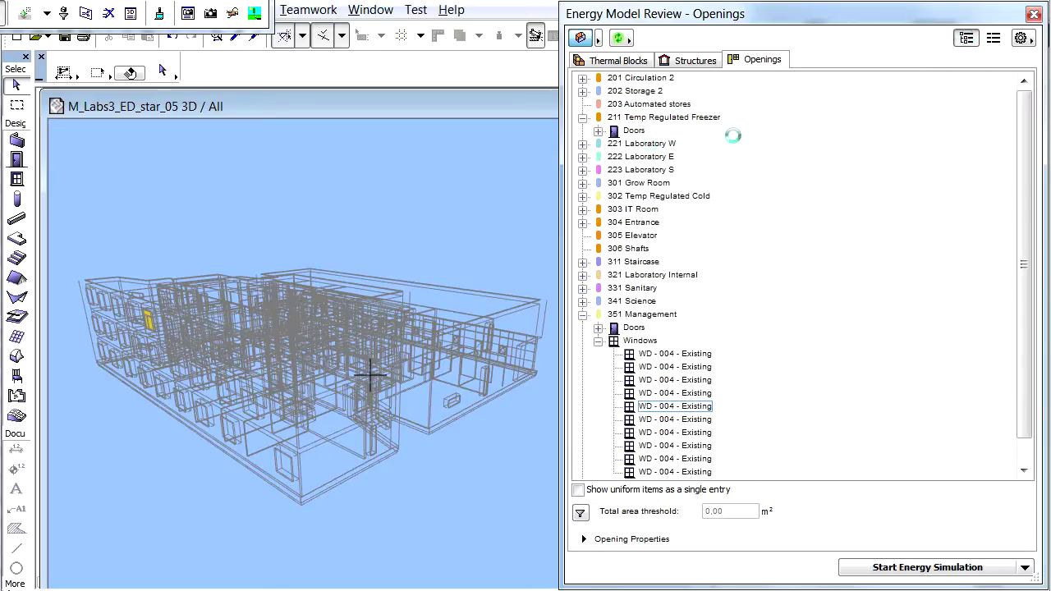
Collapse the 211 Temp Regulated Freezer and 351 Management branches and highlight all 341 Science openings.
click(583, 117)
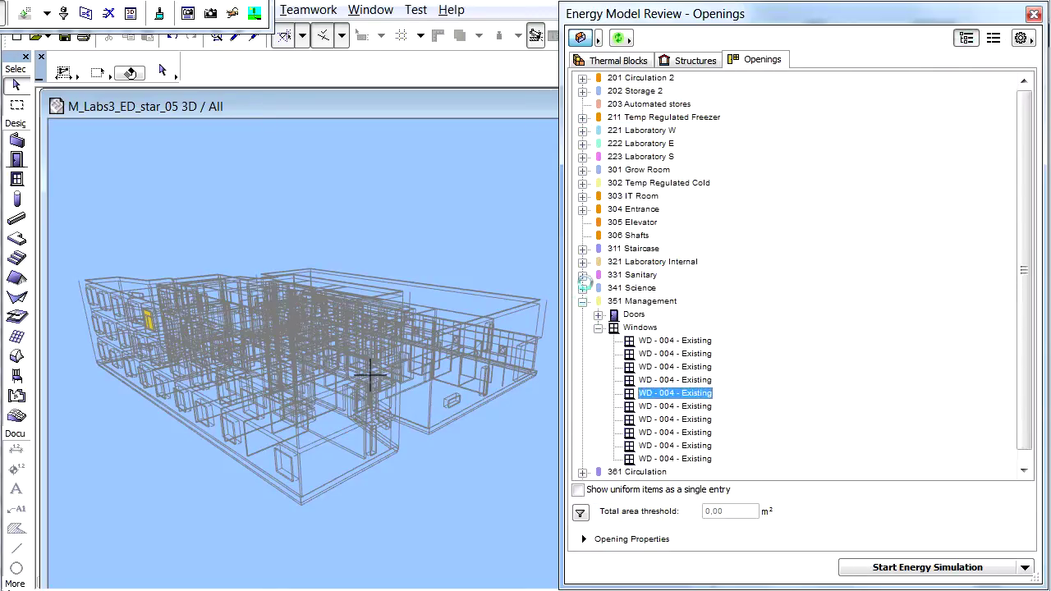
click(583, 302)
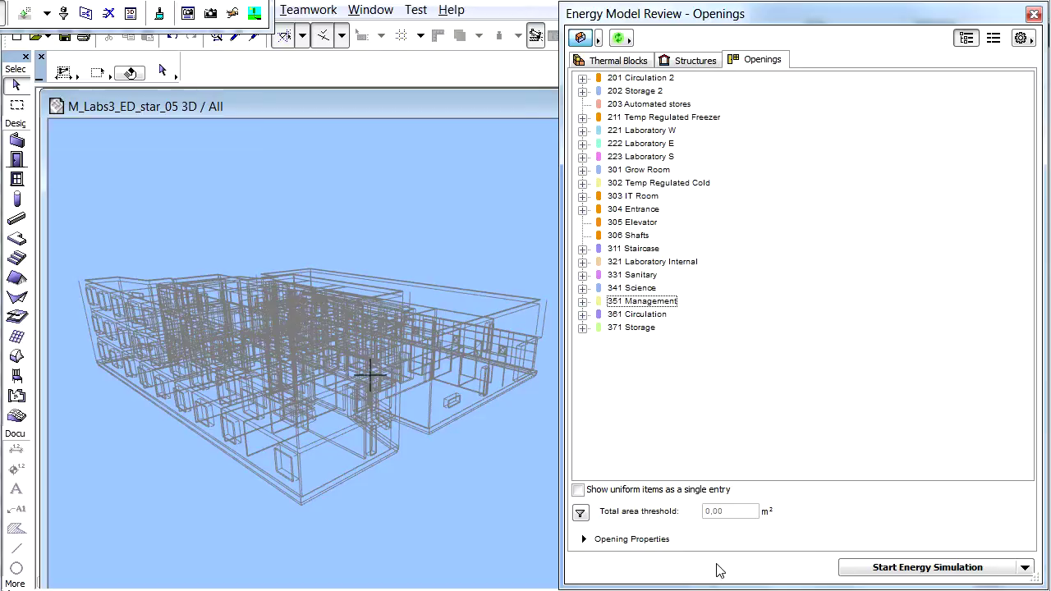
click(646, 288)
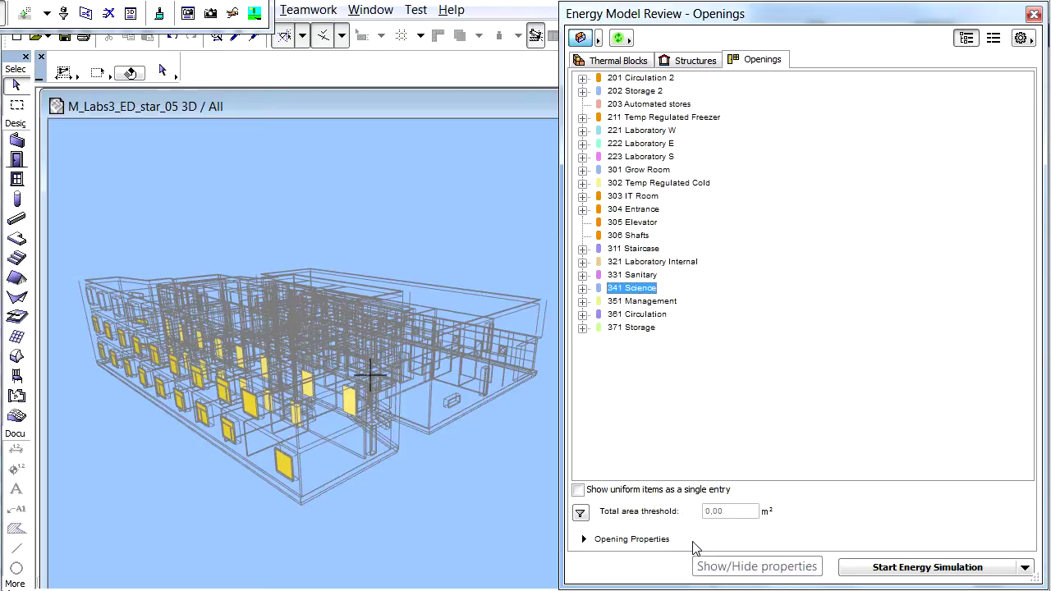
drag(214, 403, 290, 391)
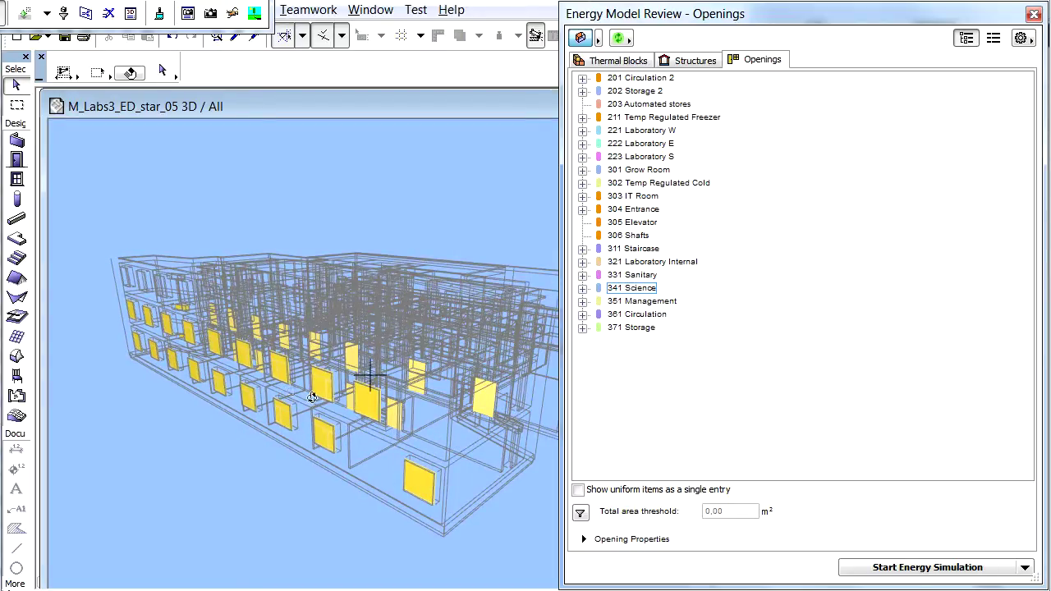
Expand 341 Science and highlight its Windows, then just its Doors, in 3D.
click(582, 289)
click(635, 301)
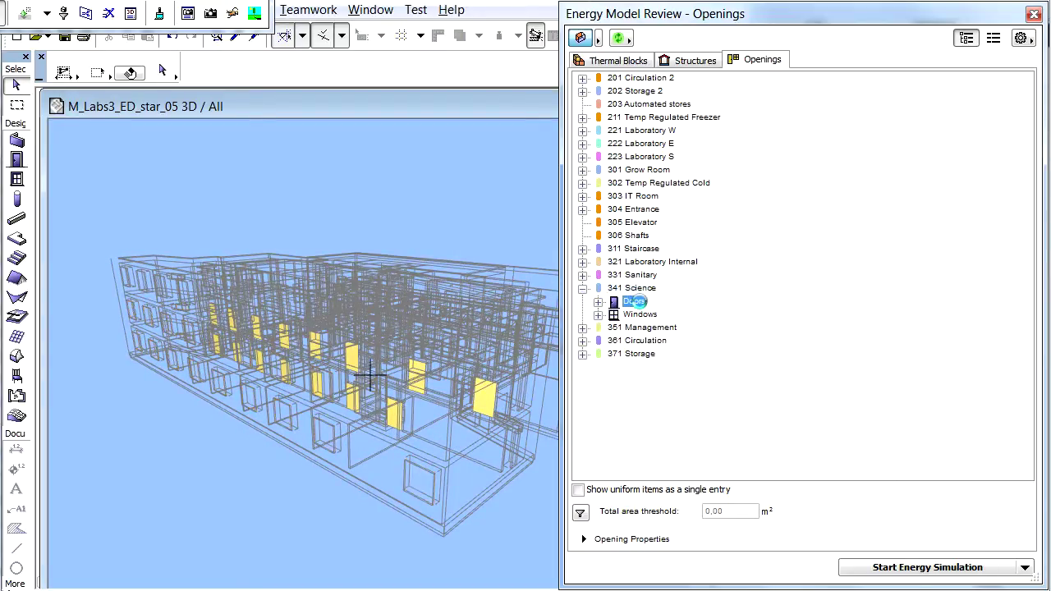
click(640, 314)
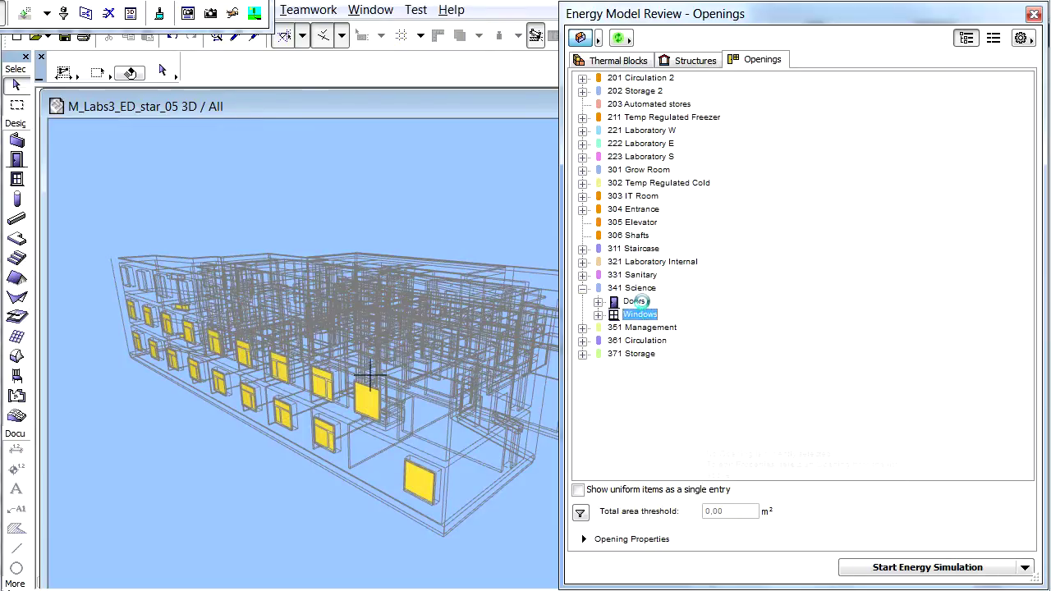
click(636, 302)
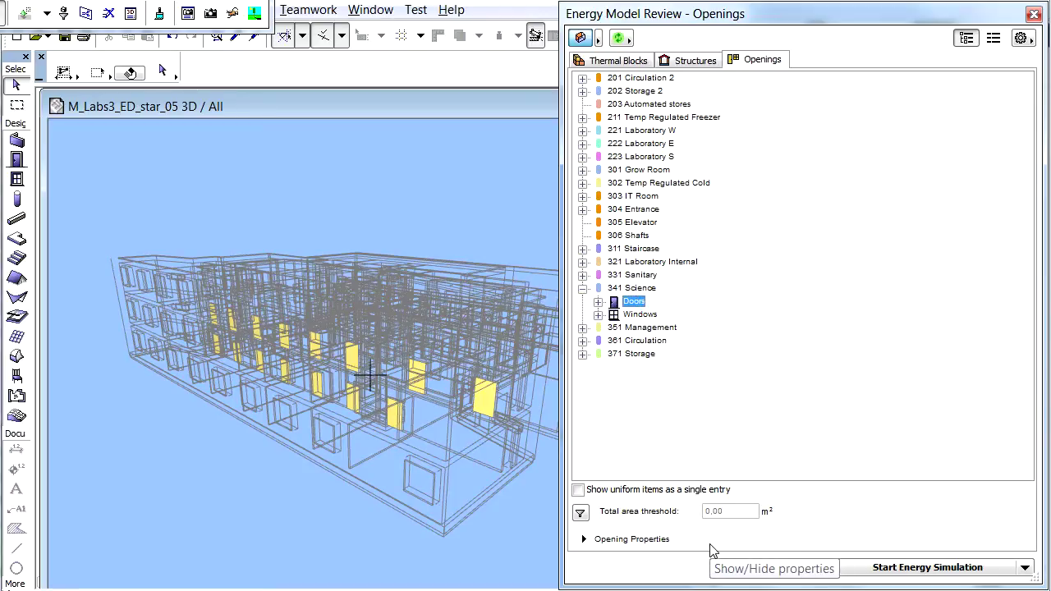
Expand 341 Science's Windows node and highlight individual WD - 004 and WD - 003 windows one by one.
click(598, 315)
click(599, 317)
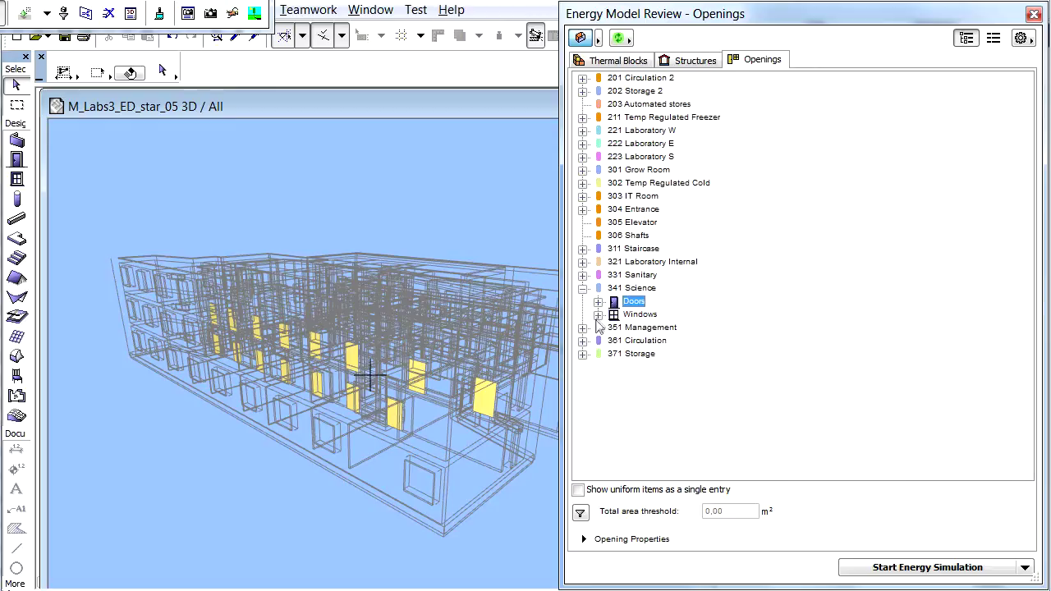
click(598, 314)
click(698, 262)
click(700, 289)
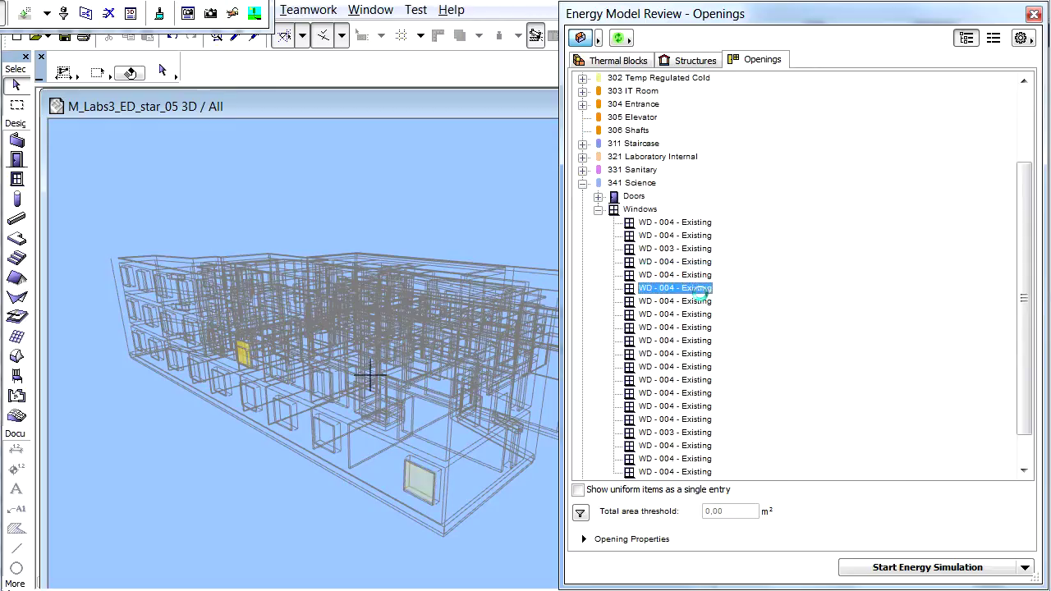
click(698, 327)
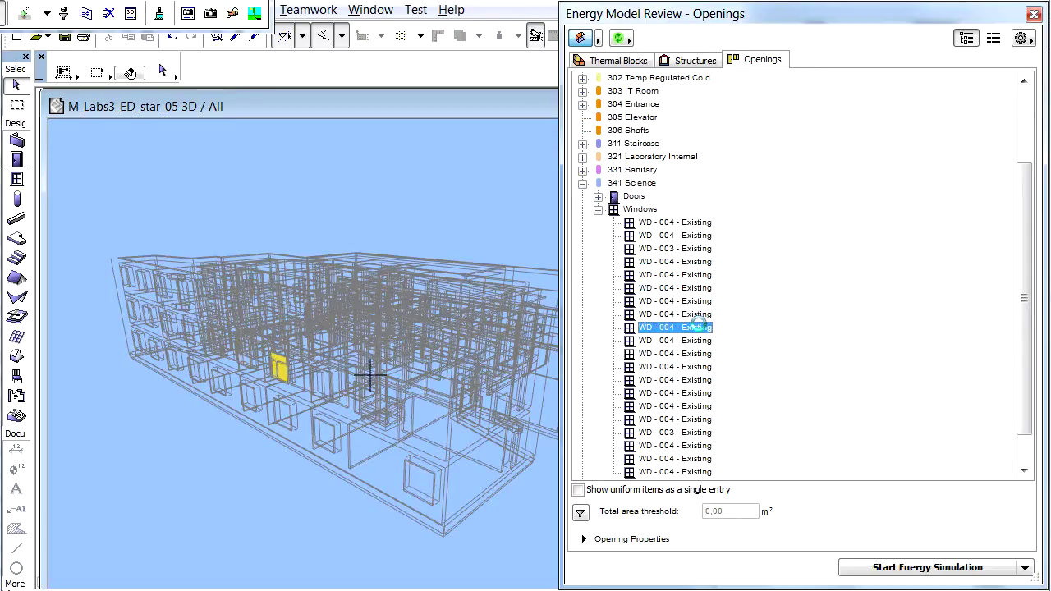
click(698, 353)
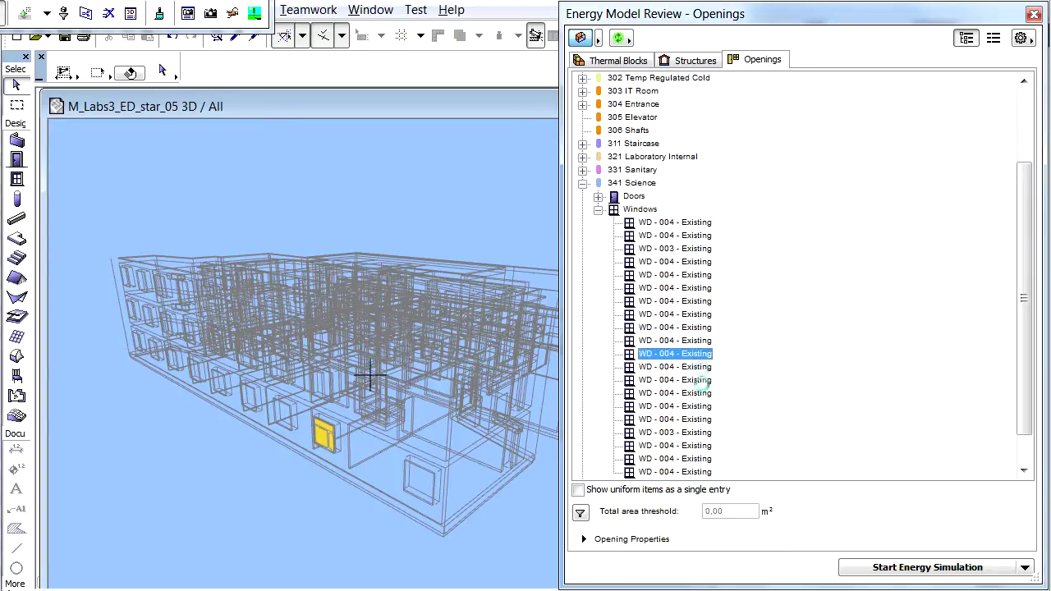
click(700, 393)
click(692, 288)
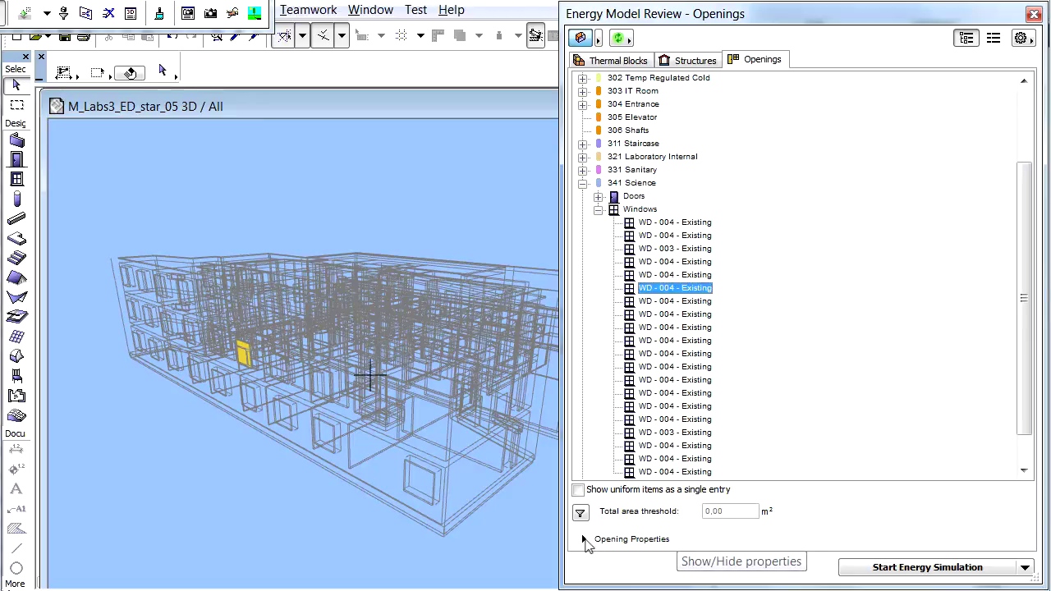
Expand the window's Opening Properties, scroll the list, and open its Openings Catalog.
click(585, 540)
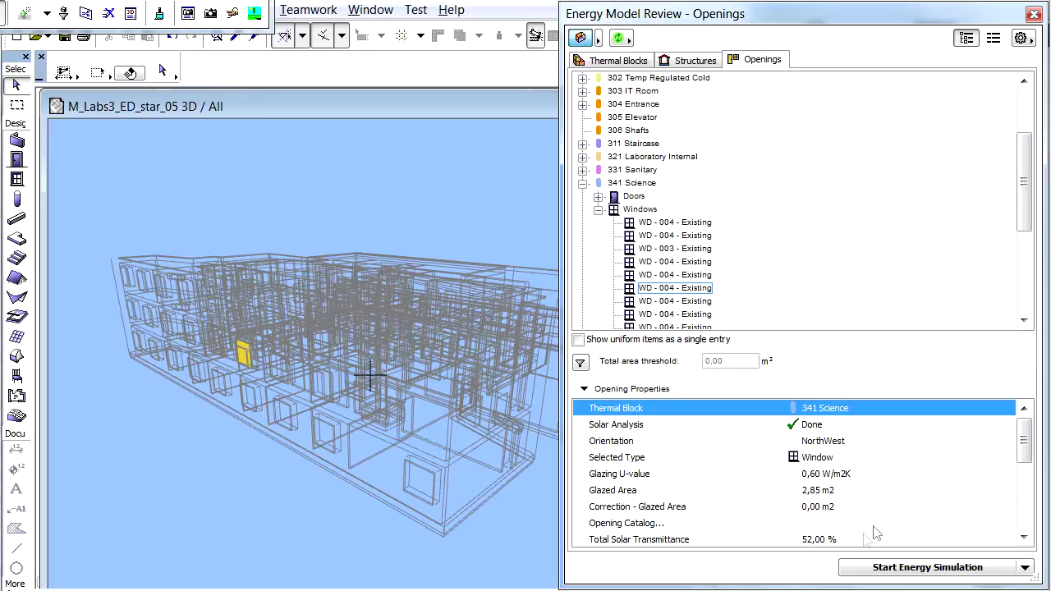
mouse_move(1025, 441)
mouse_down()
mouse_move(1040, 511)
mouse_move(1030, 446)
mouse_up()
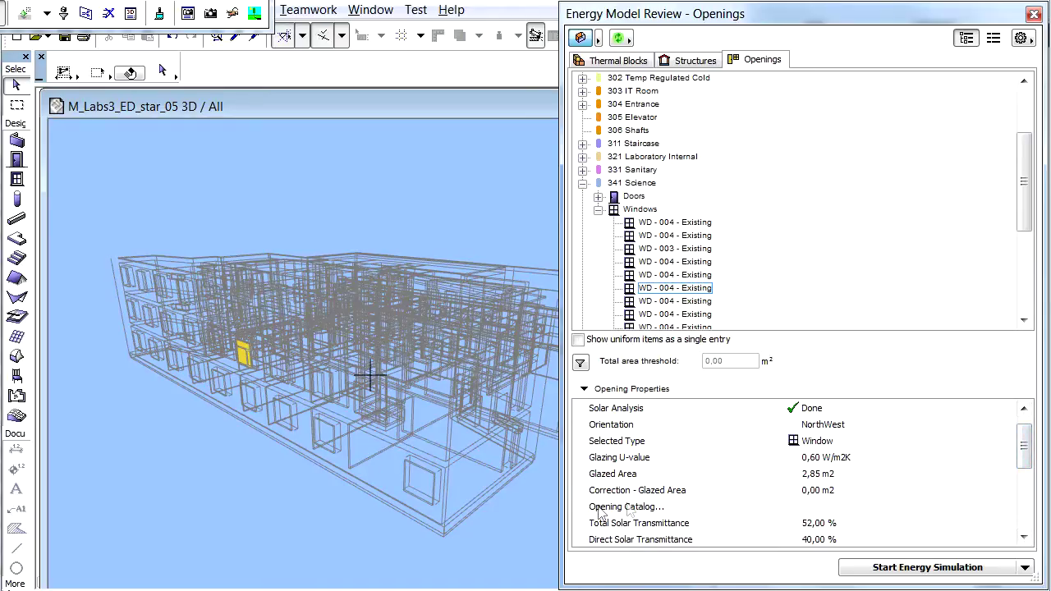
click(657, 510)
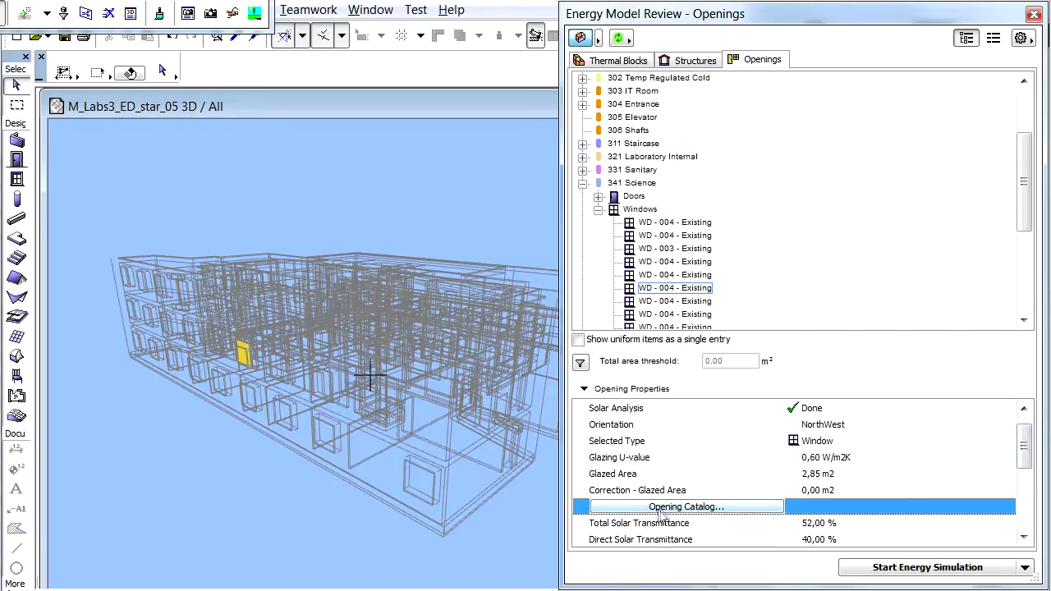
click(713, 509)
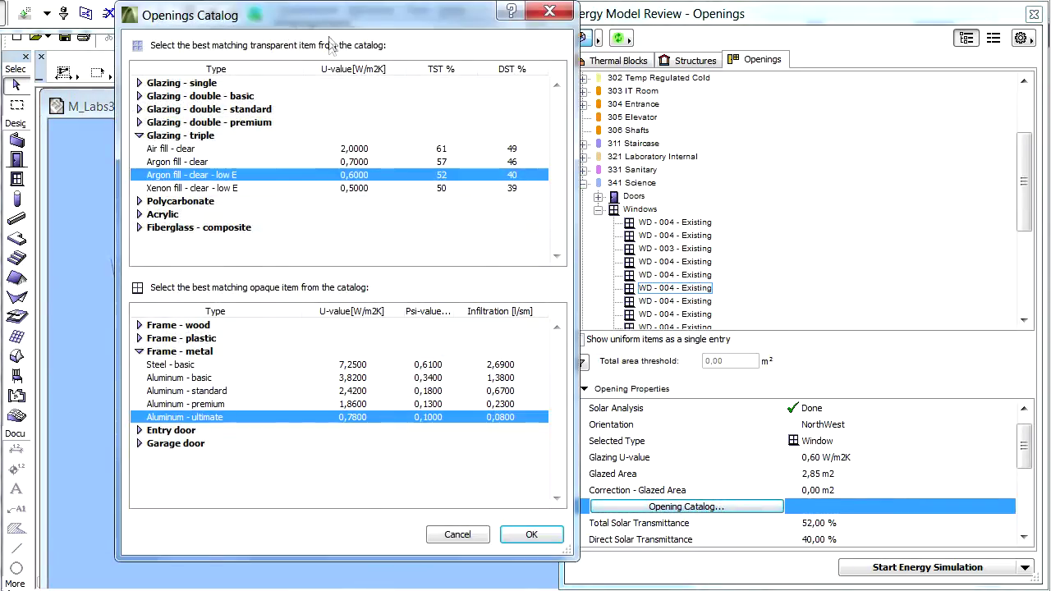
Review the triple argon low E glazing and Aluminum - ultimate frame, close the catalog, and collapse Opening Properties.
drag(333, 27, 328, 31)
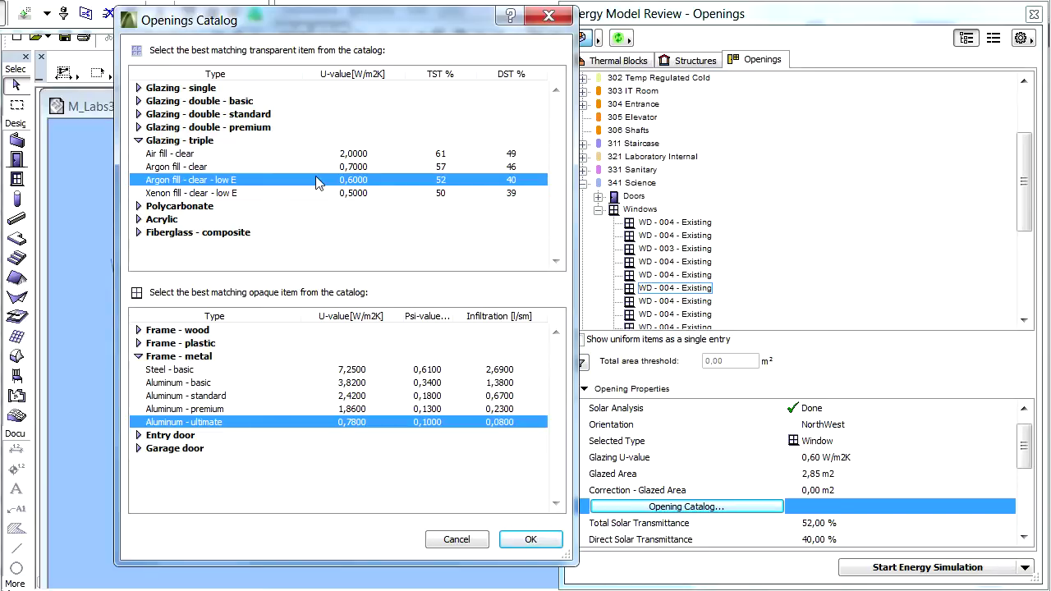
key(Return)
click(619, 388)
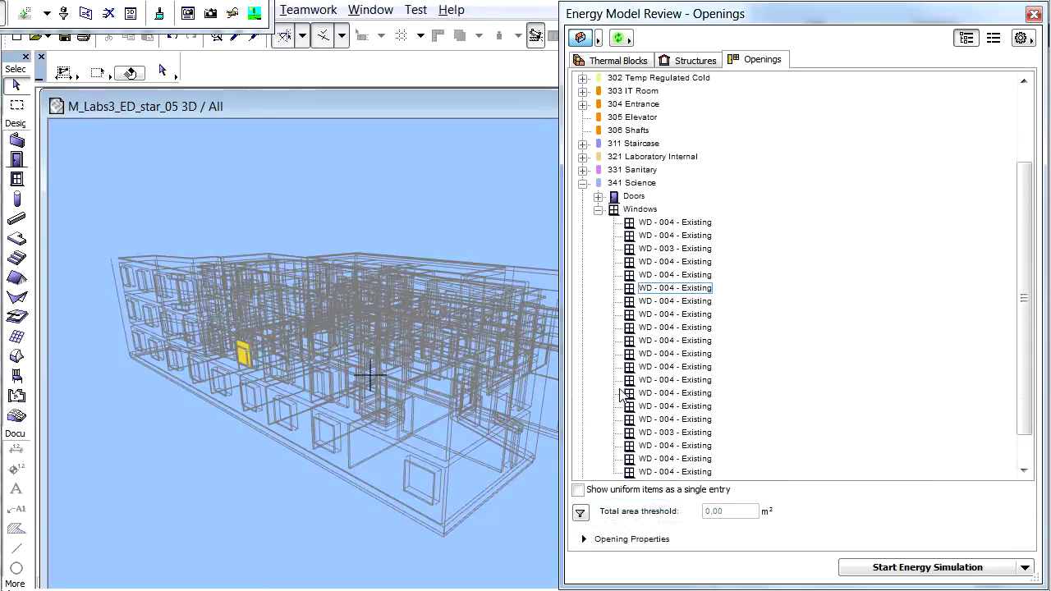
Turn on 'Show uniform items as a single entry', highlight DOO - 016 - Existing doors, then turn it off.
click(578, 489)
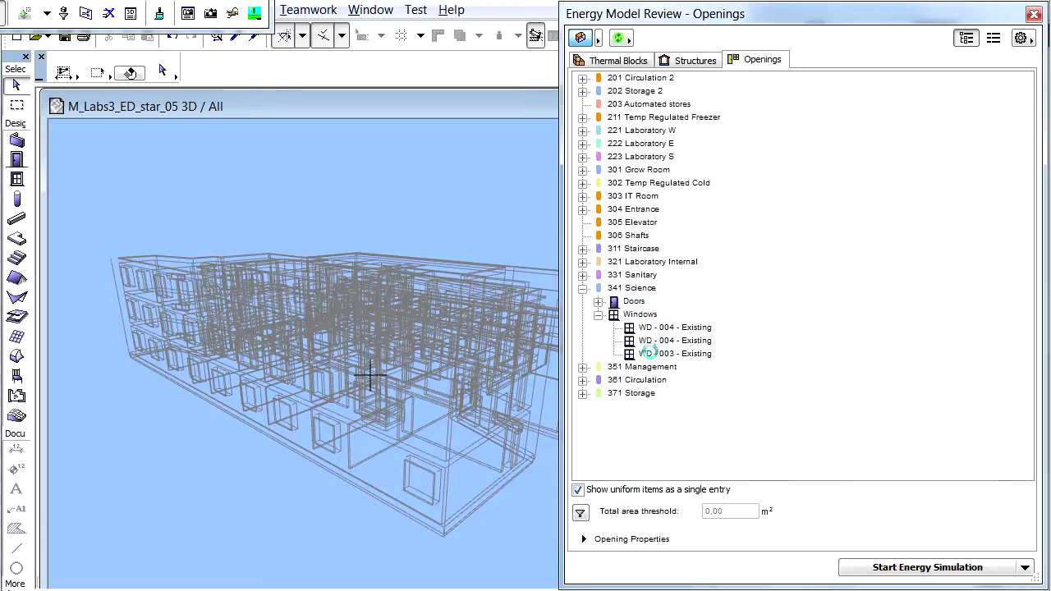
click(599, 302)
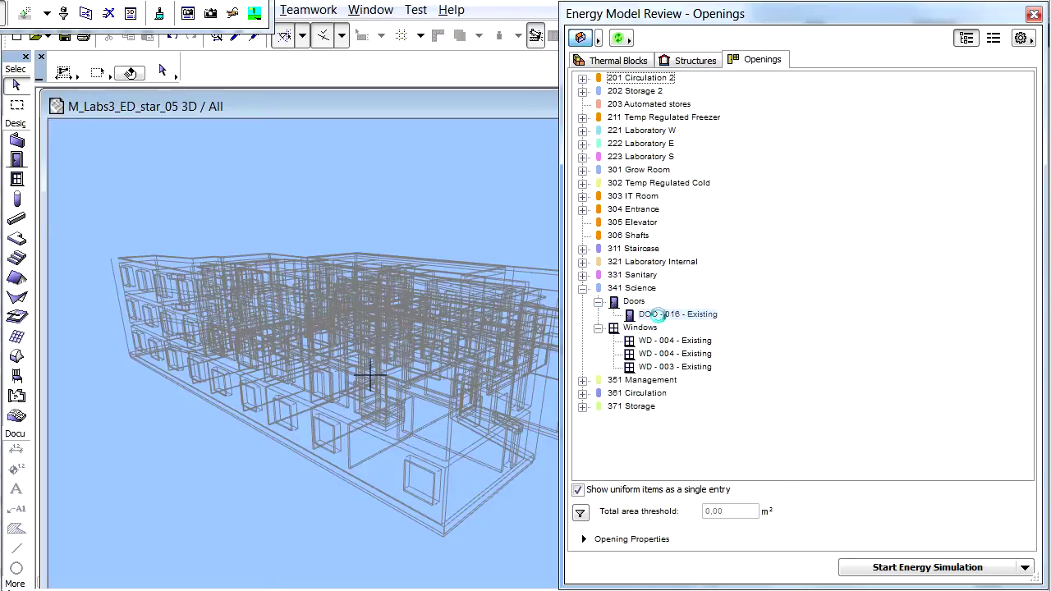
click(659, 314)
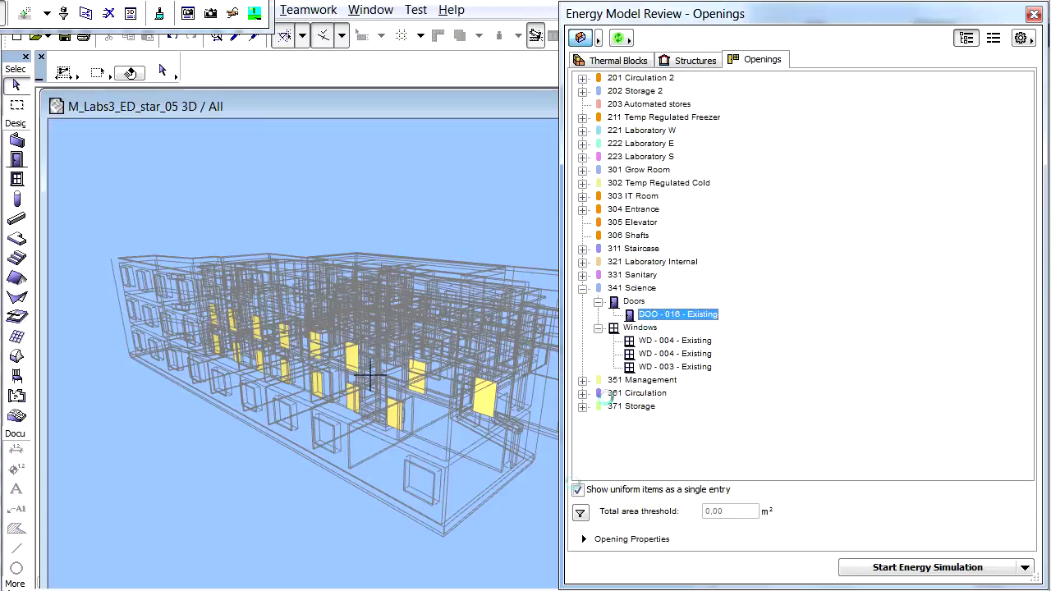
click(577, 489)
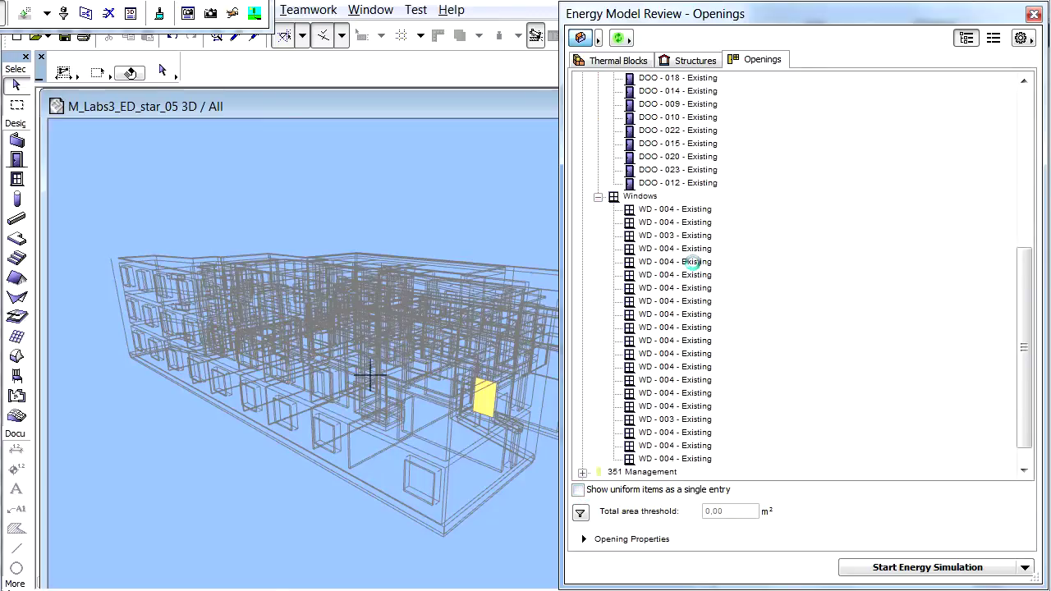
drag(1025, 265, 1024, 197)
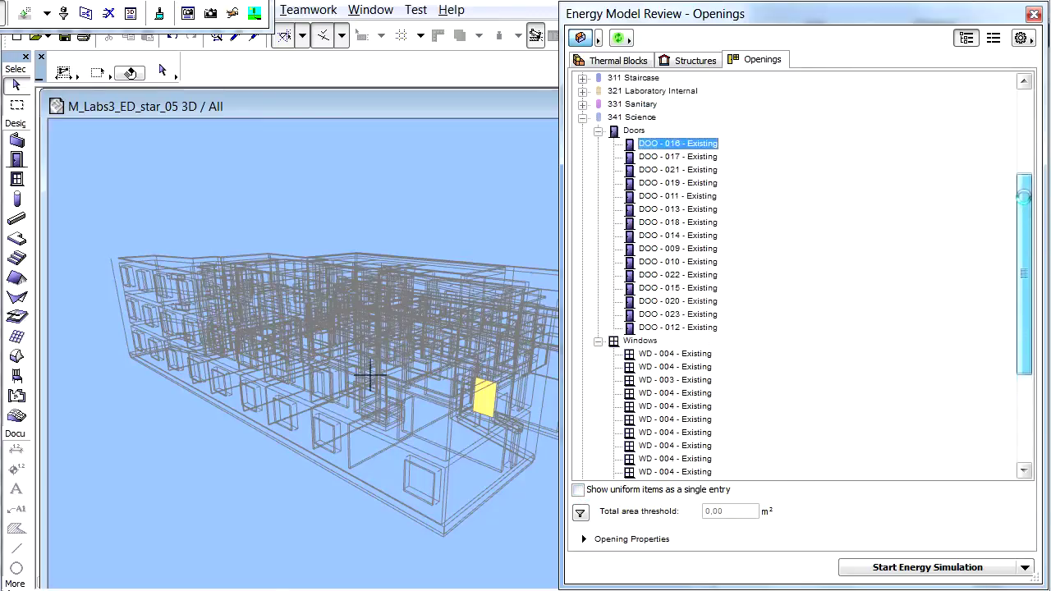